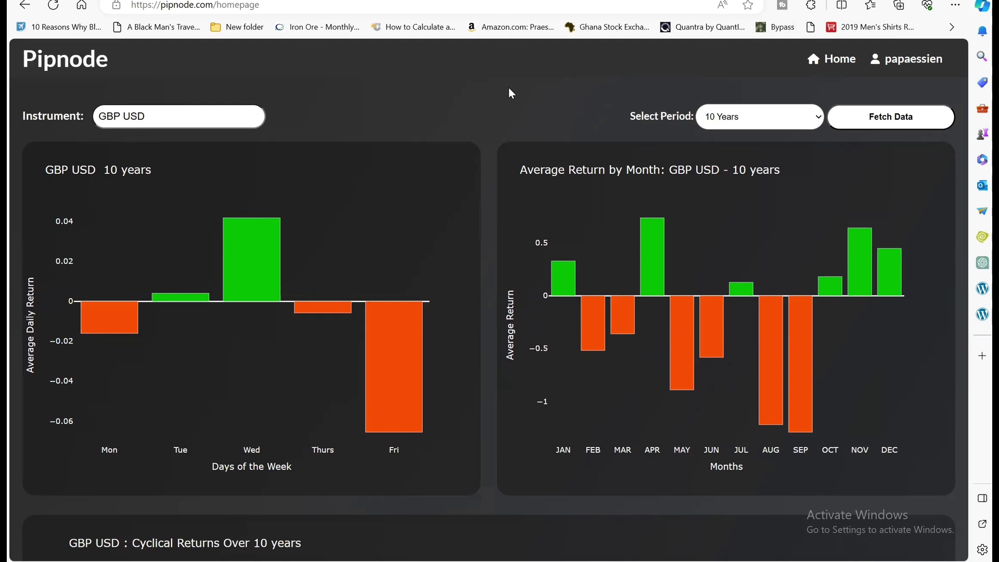
# Review the 10-year GBP USD average return charts by weekday and by month, plus the instrument and period selections
pyautogui.scroll(-1, 509, 90)
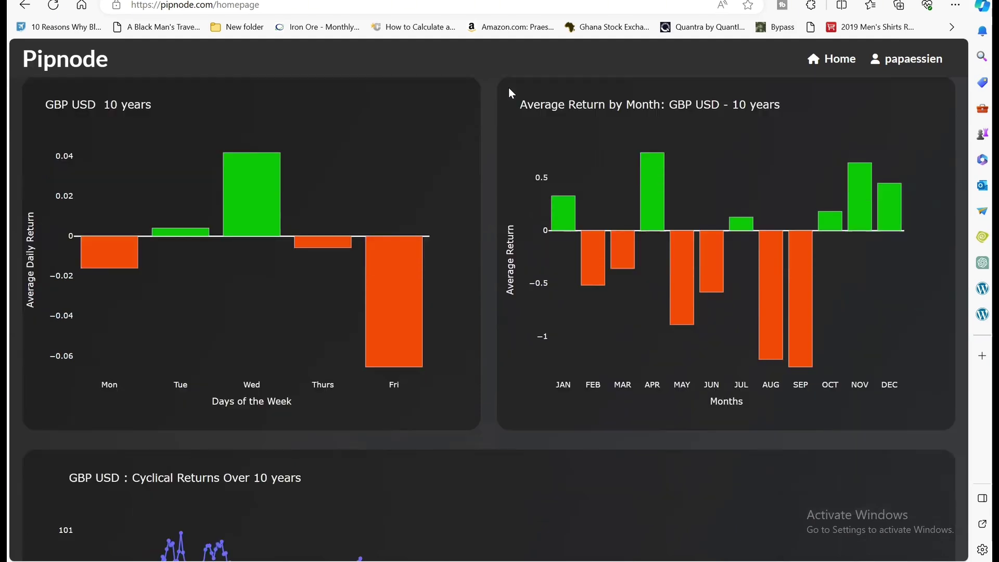
pyautogui.scroll(-2, 509, 88)
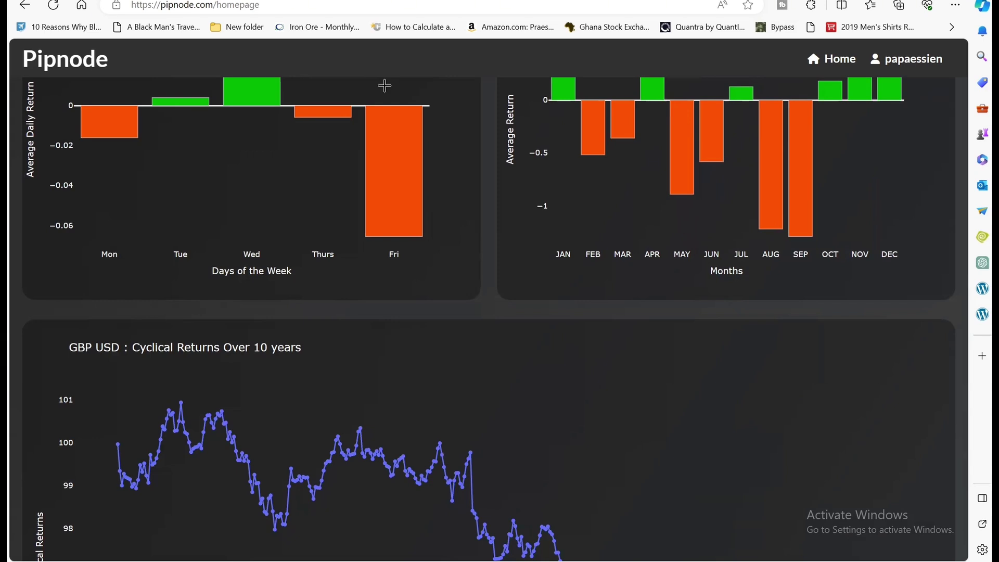
pyautogui.scroll(4, 384, 85)
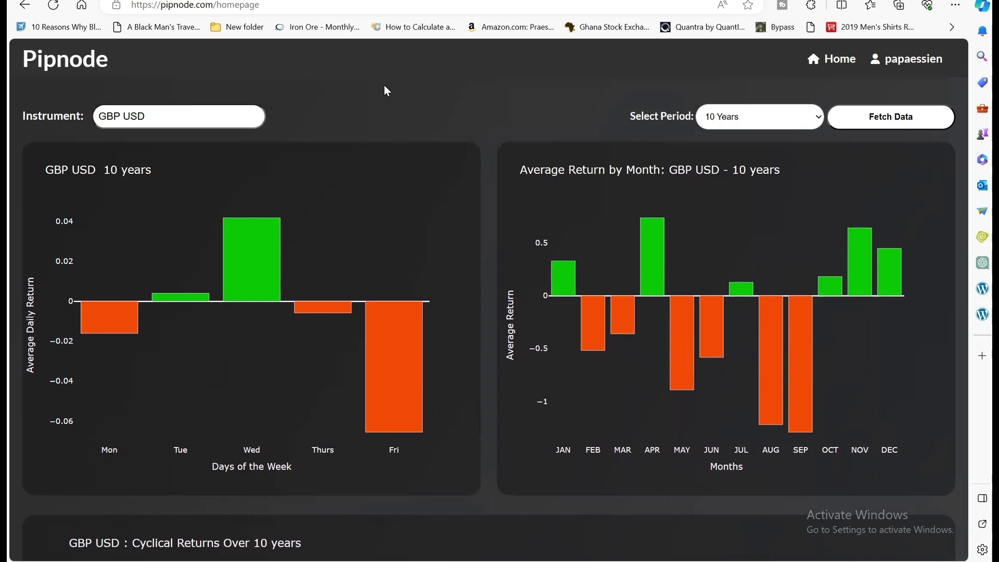
pyautogui.click(182, 114)
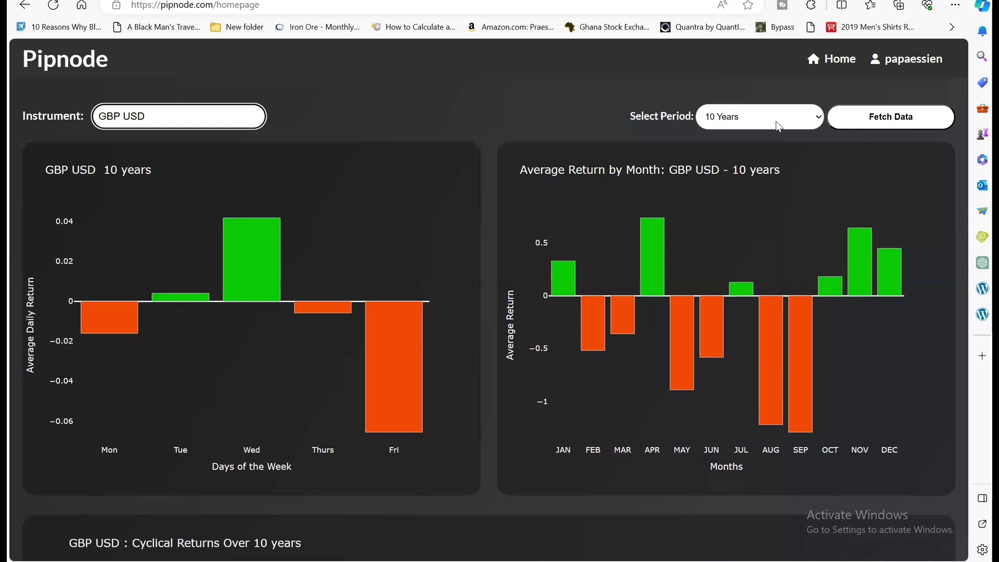
pyautogui.click(876, 124)
pyautogui.click(488, 112)
# Inspect individual dates along the 10-year GBP USD cyclical returns line chart, including June 14 and October 7
pyautogui.scroll(-6, 488, 113)
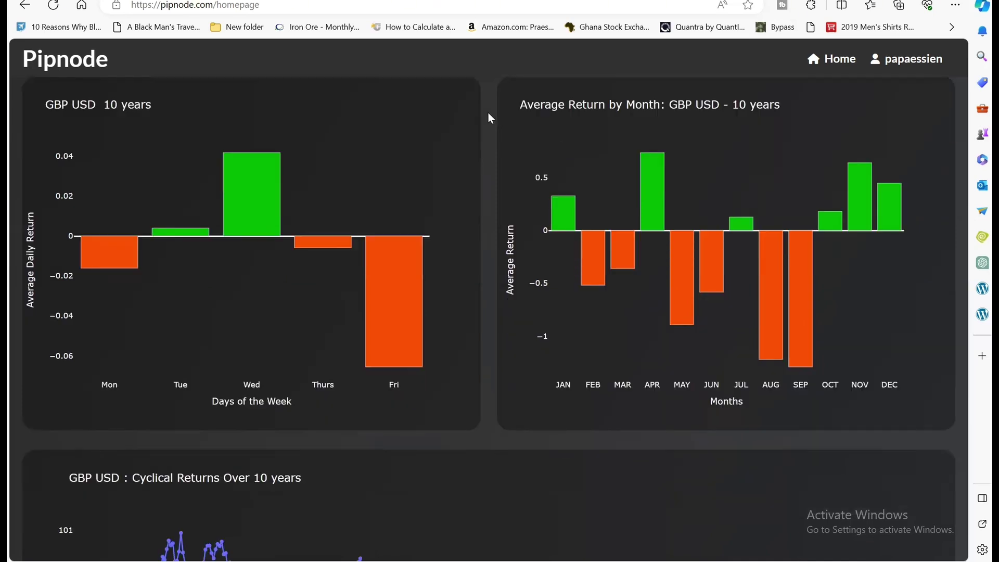
pyautogui.scroll(-2, 488, 113)
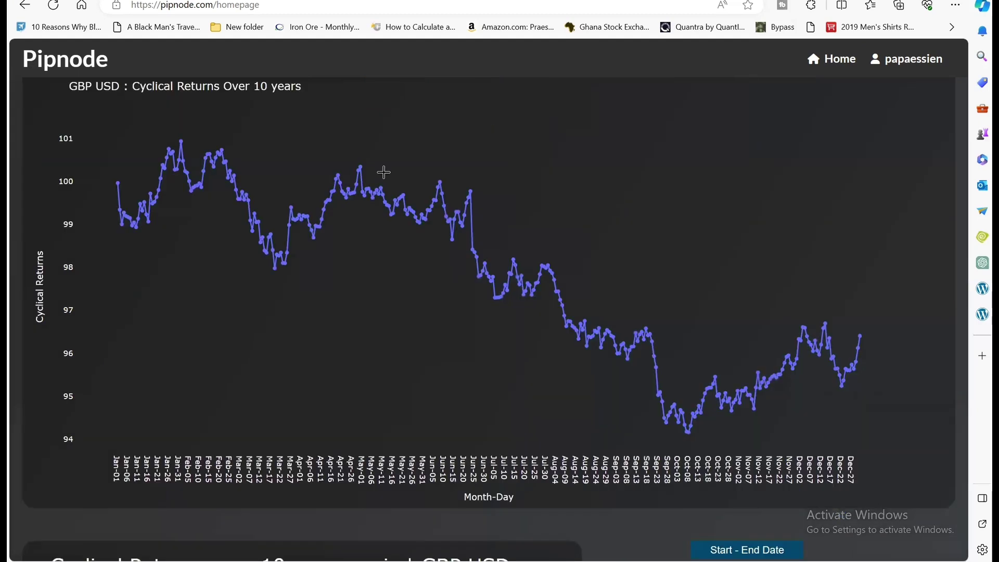
pyautogui.moveTo(336, 209)
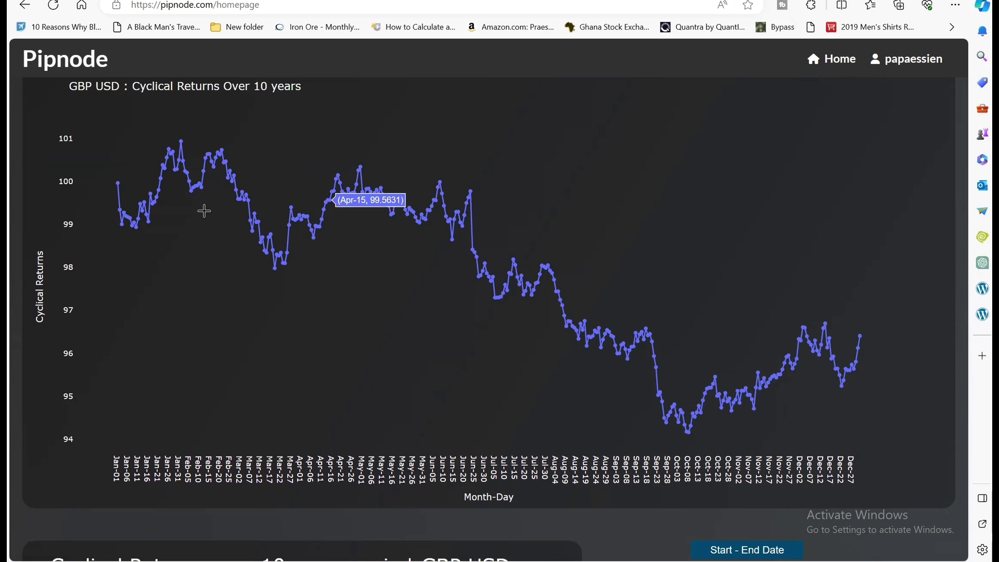
pyautogui.moveTo(251, 199)
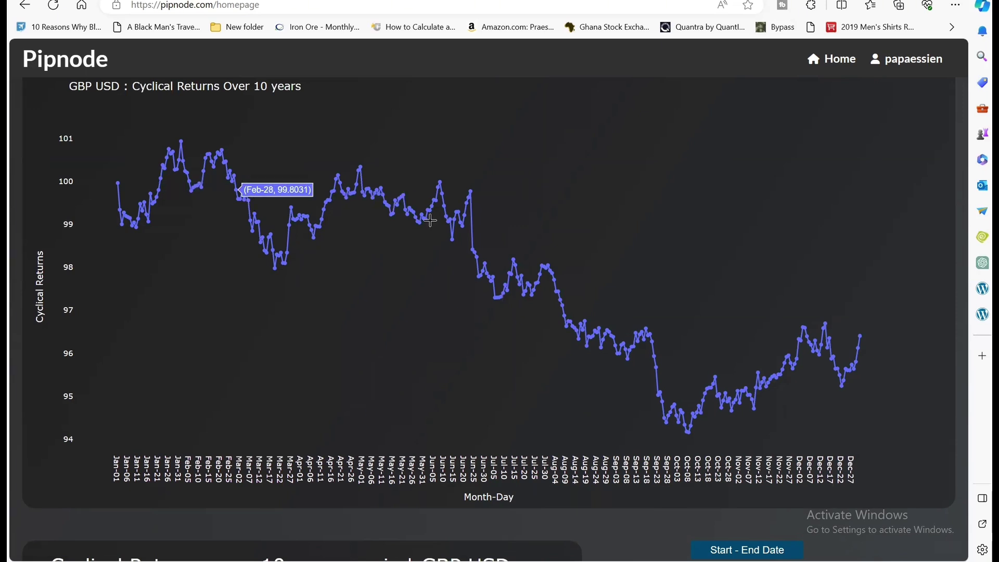
pyautogui.moveTo(447, 230)
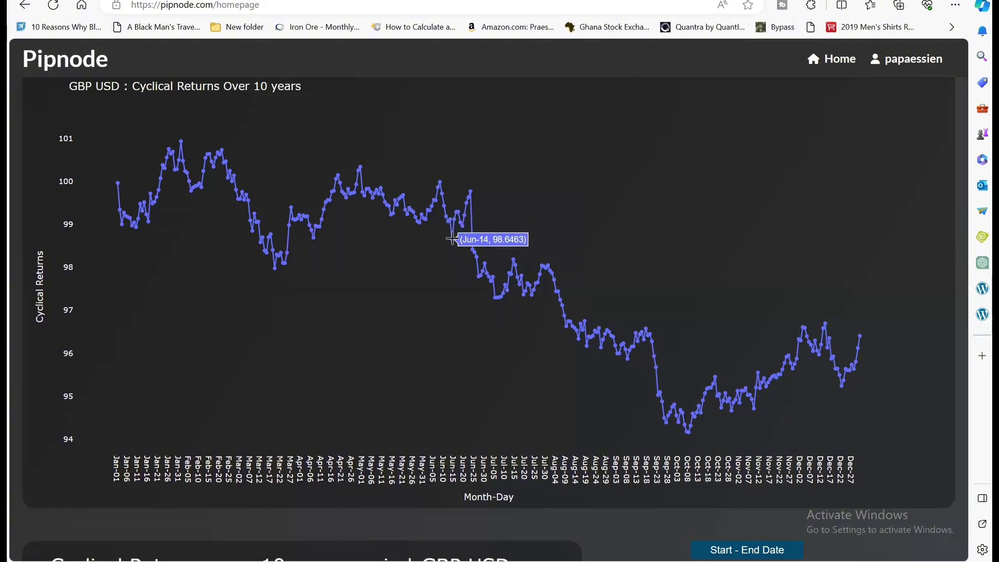
pyautogui.scroll(-1, 504, 309)
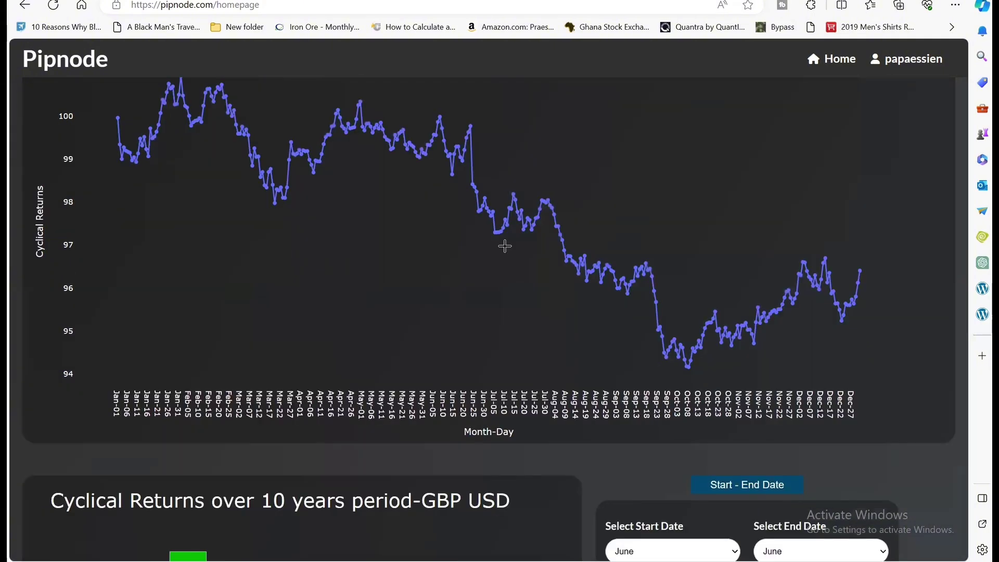
pyautogui.moveTo(502, 229)
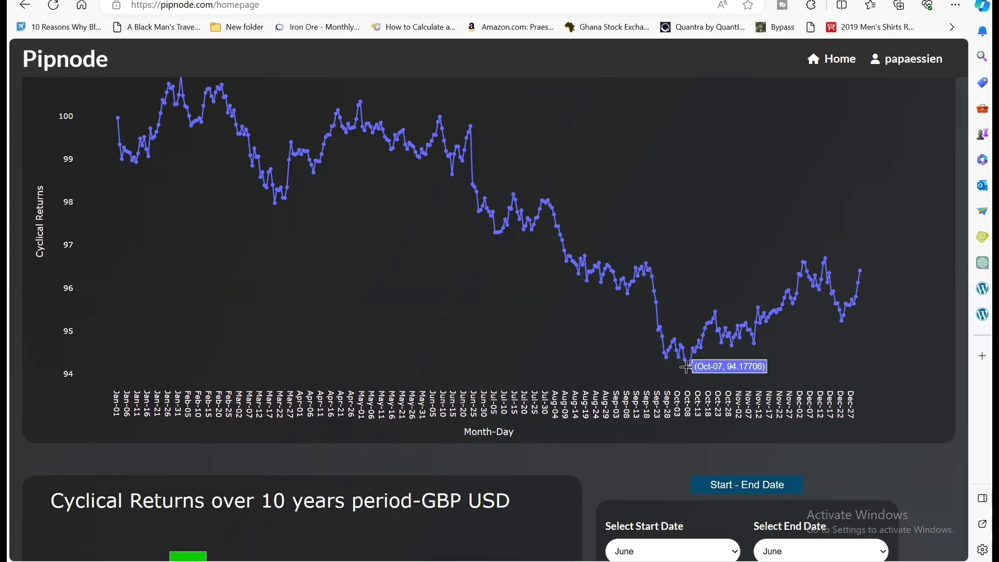
# Set the start date of the GBP USD cyclical returns period to September 17
pyautogui.scroll(-3, 686, 367)
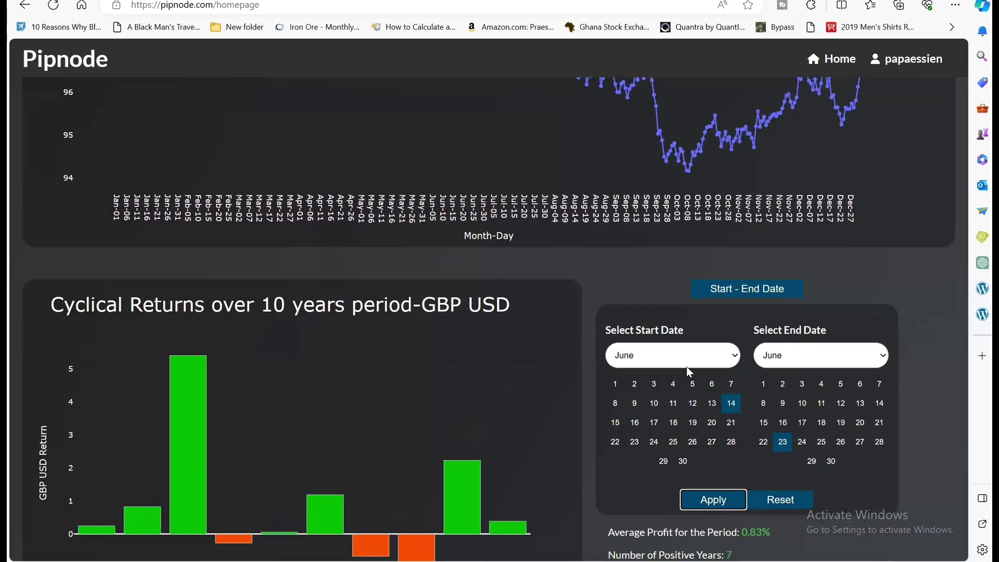
pyautogui.click(703, 360)
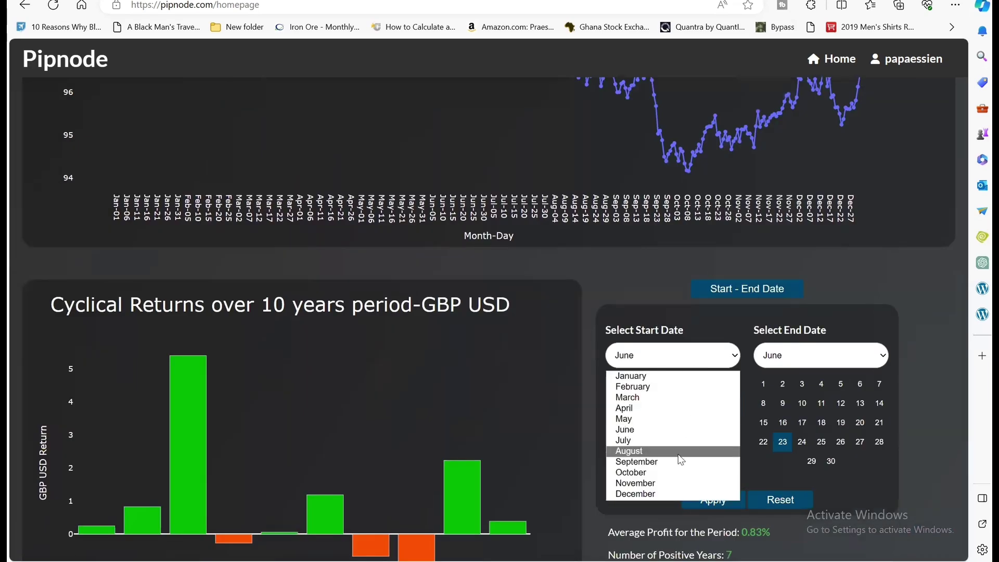
pyautogui.press('Return')
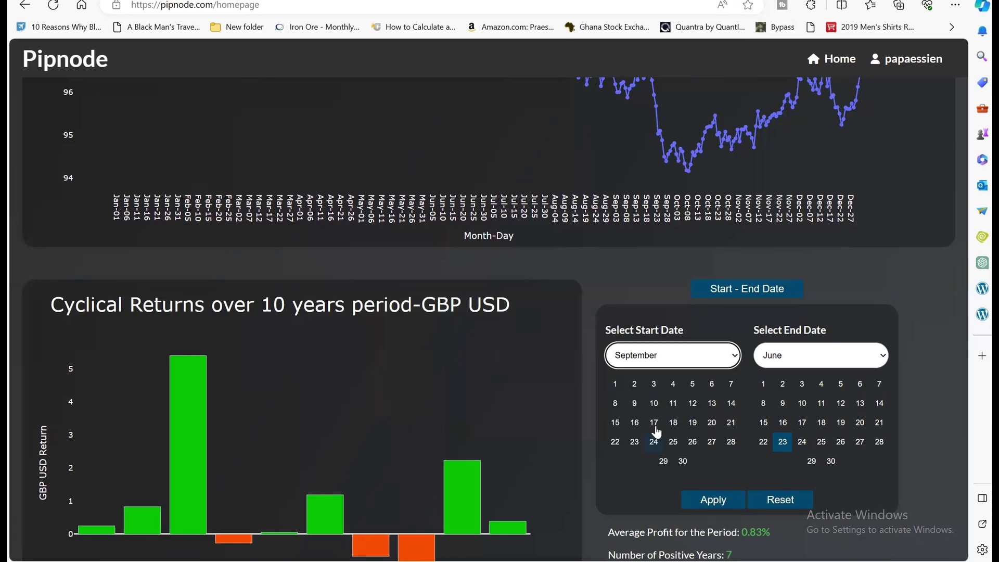
pyautogui.click(654, 423)
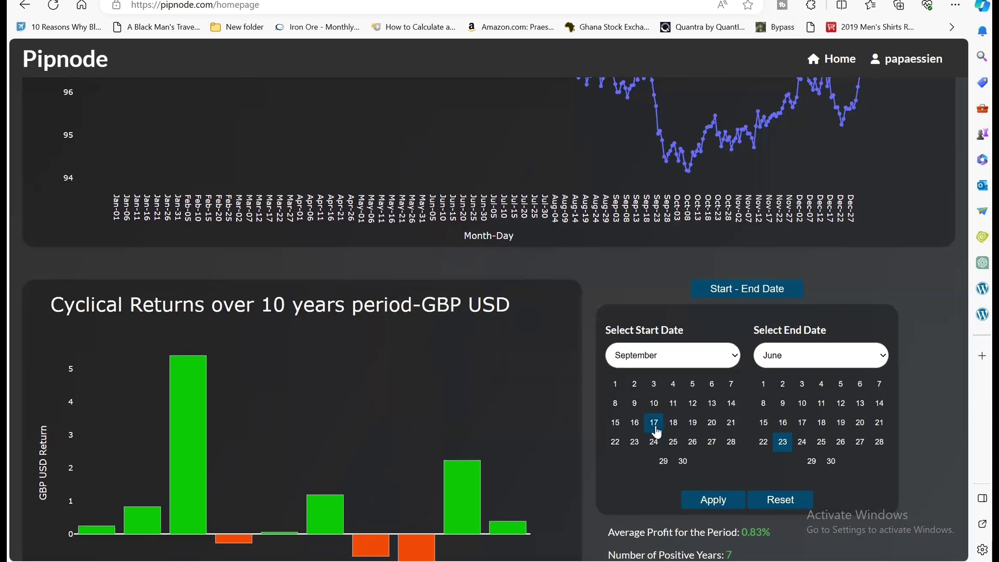
# Apply an end date of October 7 to the cyclical returns period and review its yearly returns and statistics
pyautogui.click(815, 361)
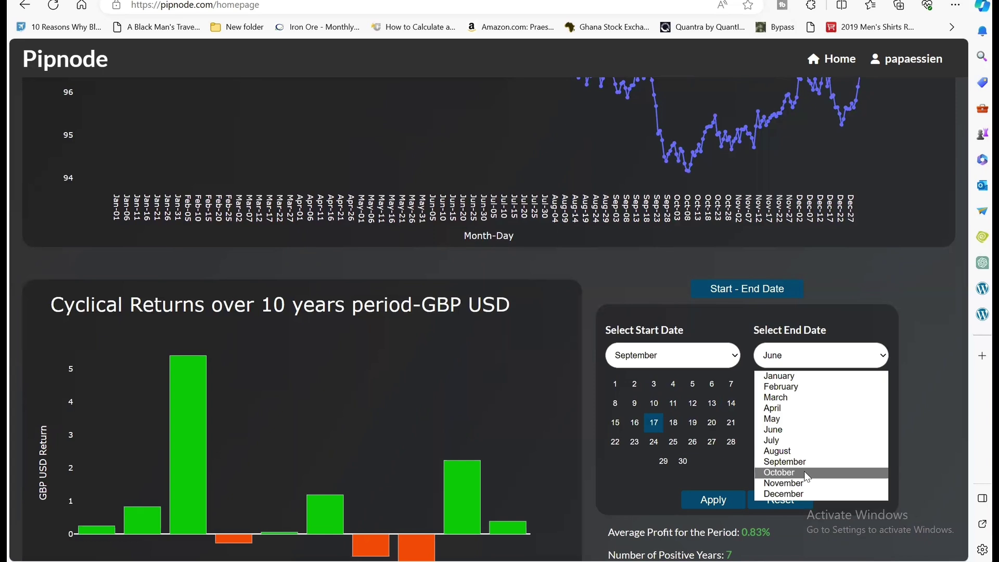
pyautogui.click(806, 472)
pyautogui.click(879, 385)
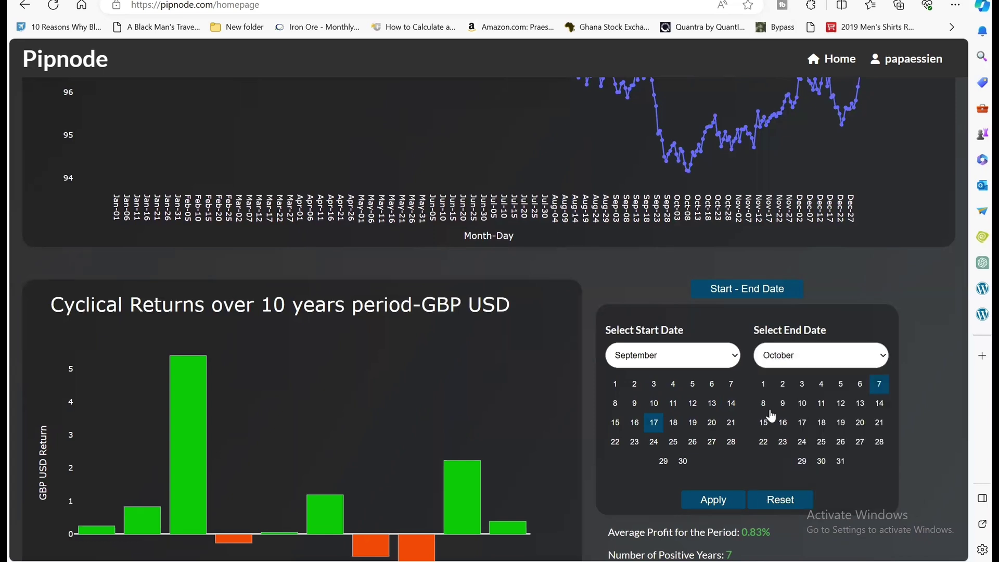
pyautogui.click(710, 500)
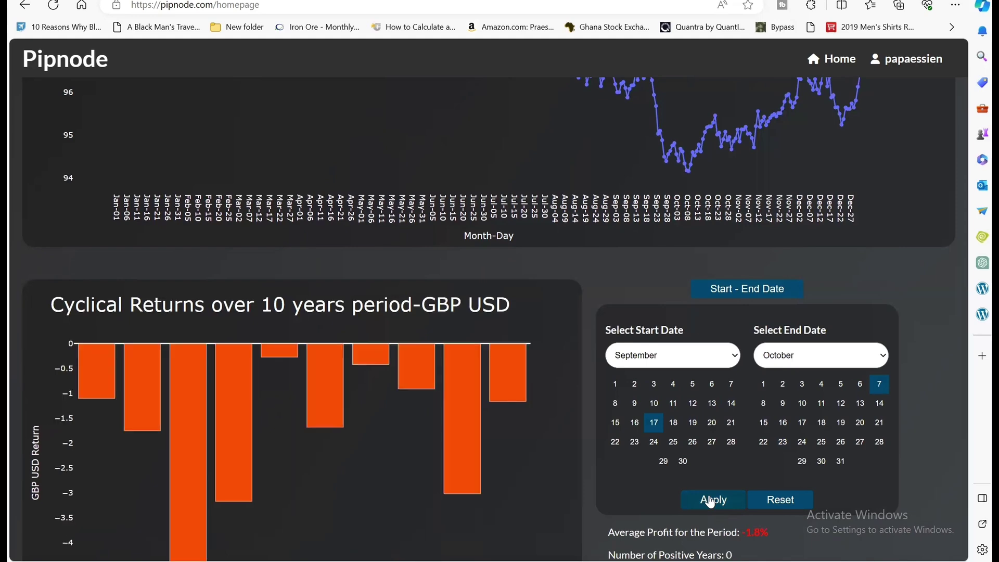
pyautogui.scroll(-2, 711, 500)
pyautogui.scroll(-1, 630, 394)
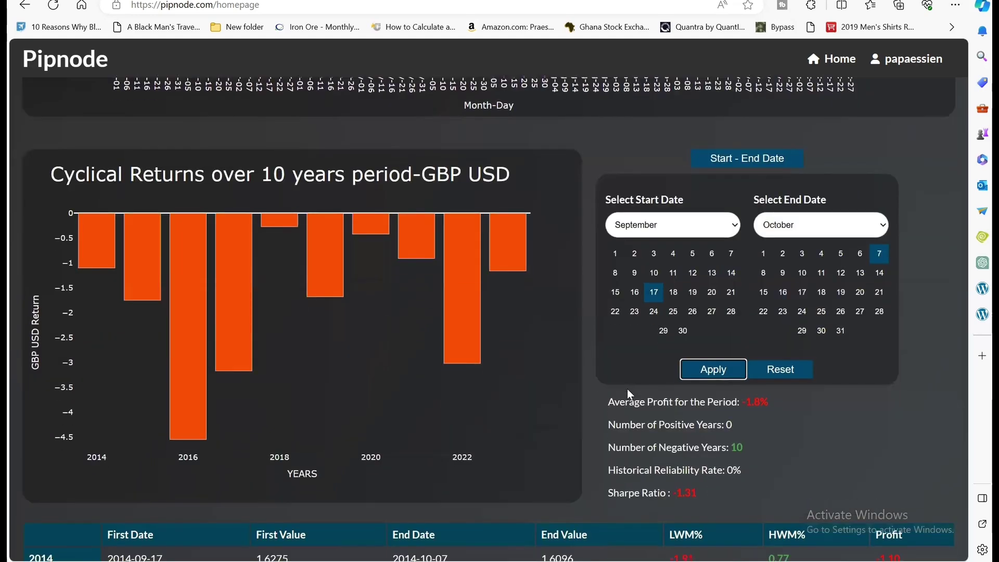
pyautogui.moveTo(517, 268)
# Switch to the TradingView daily GBPUSD chart and examine the price action around September and October 2022
pyautogui.click(807, 1)
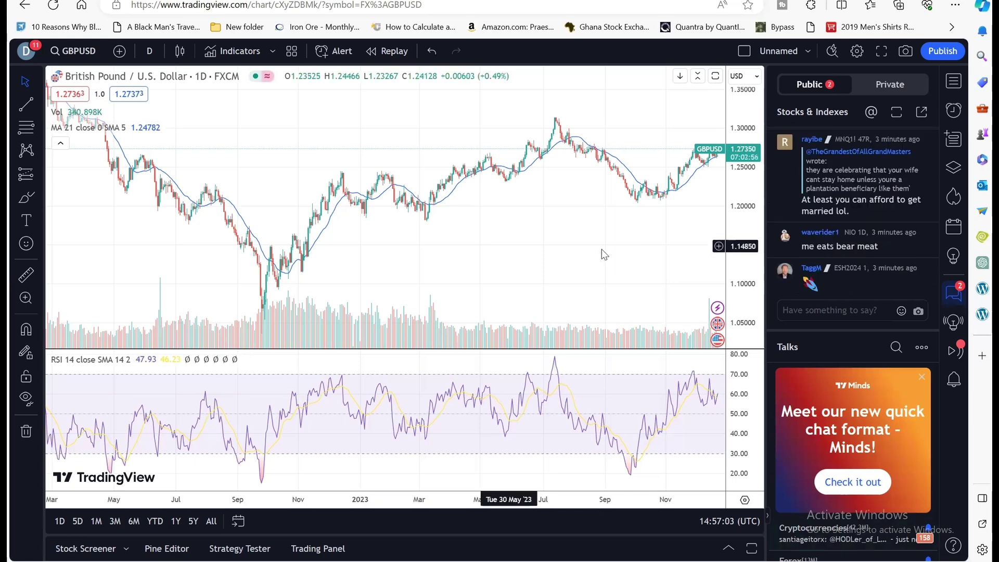
pyautogui.moveTo(586, 279); pyautogui.dragTo(616, 280)
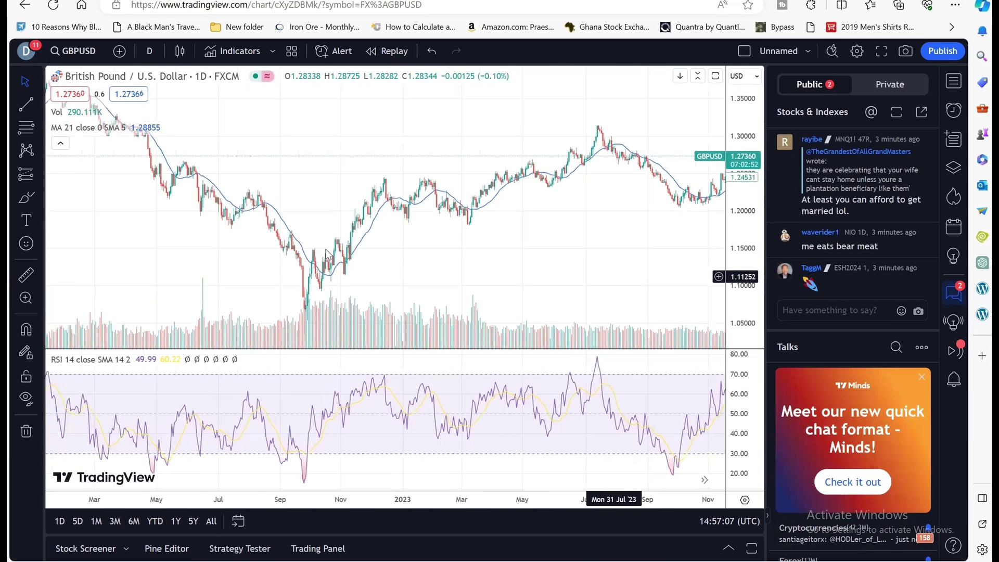
pyautogui.moveTo(326, 255); pyautogui.dragTo(432, 260)
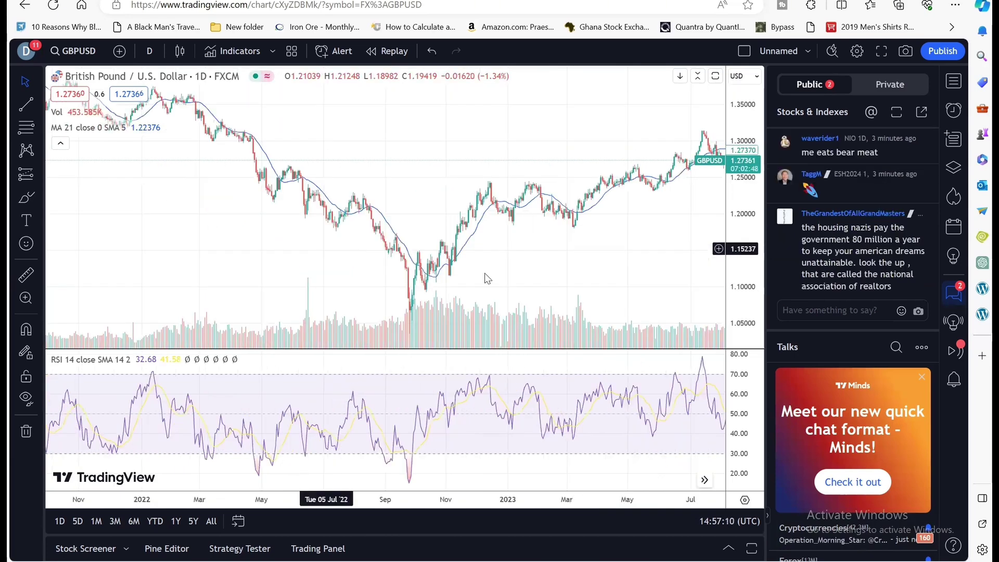
pyautogui.hscroll(-3, 486, 271)
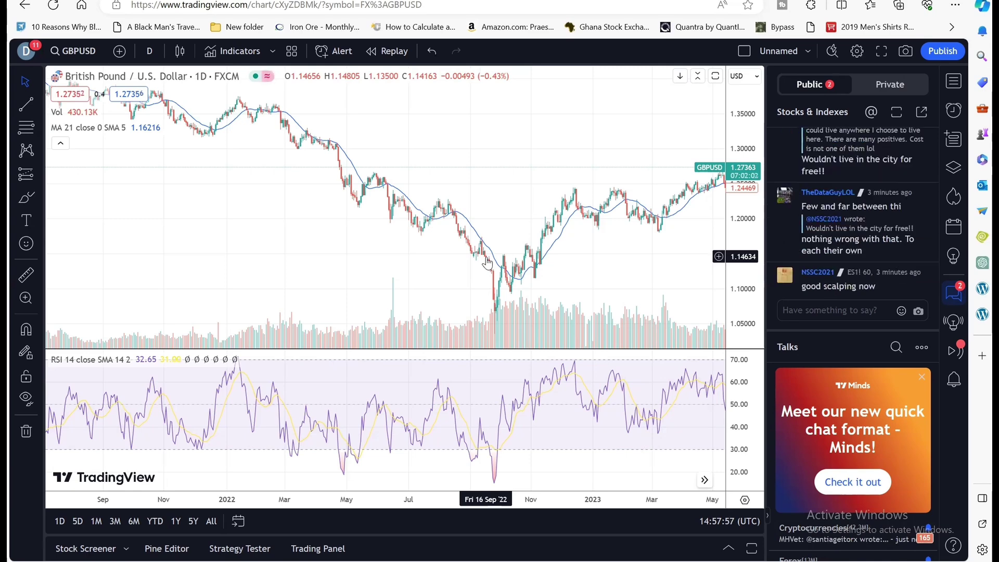
# Switch to the Pipnode subscription page, compare the plans up to Lifetime, and select the 24 Hour Plan at $4.99
pyautogui.hotkey('ctrl', 'Tab')
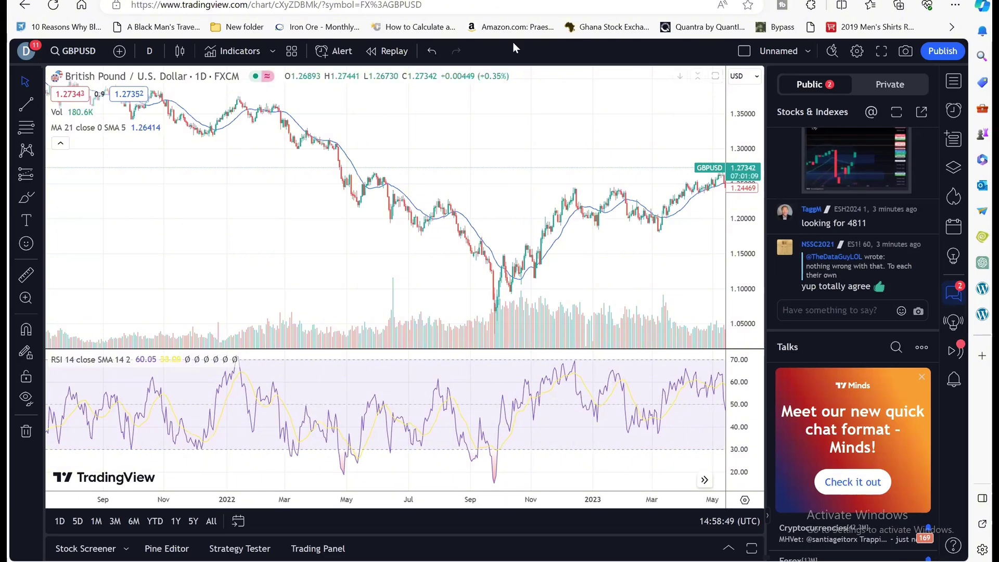
pyautogui.hotkey('ctrl', 'Tab')
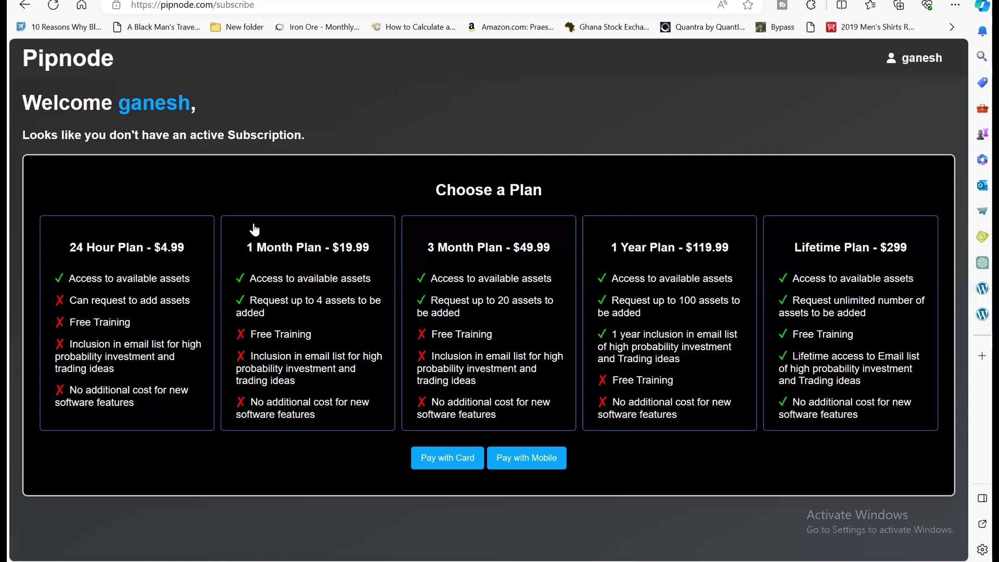
pyautogui.click(186, 249)
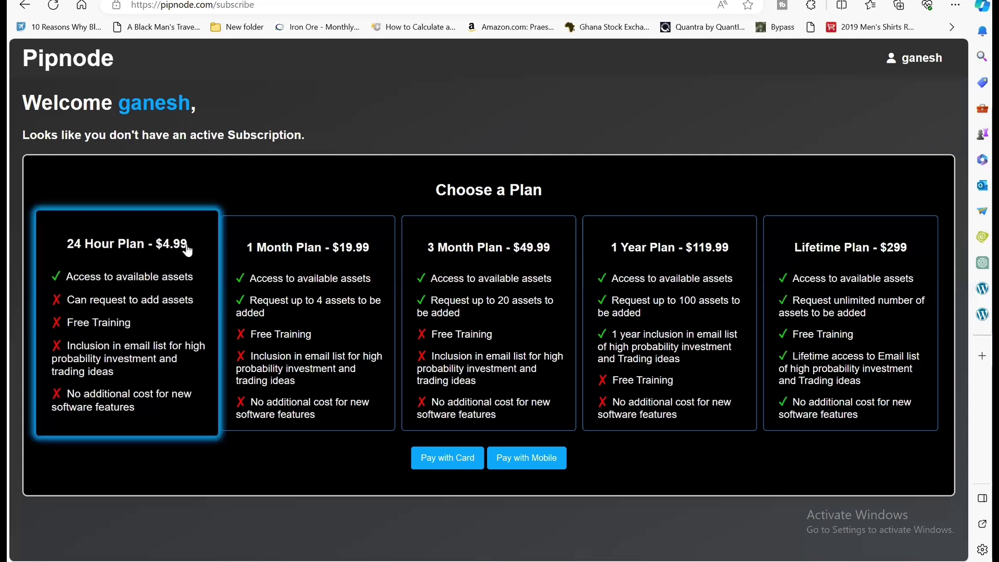
pyautogui.click(278, 272)
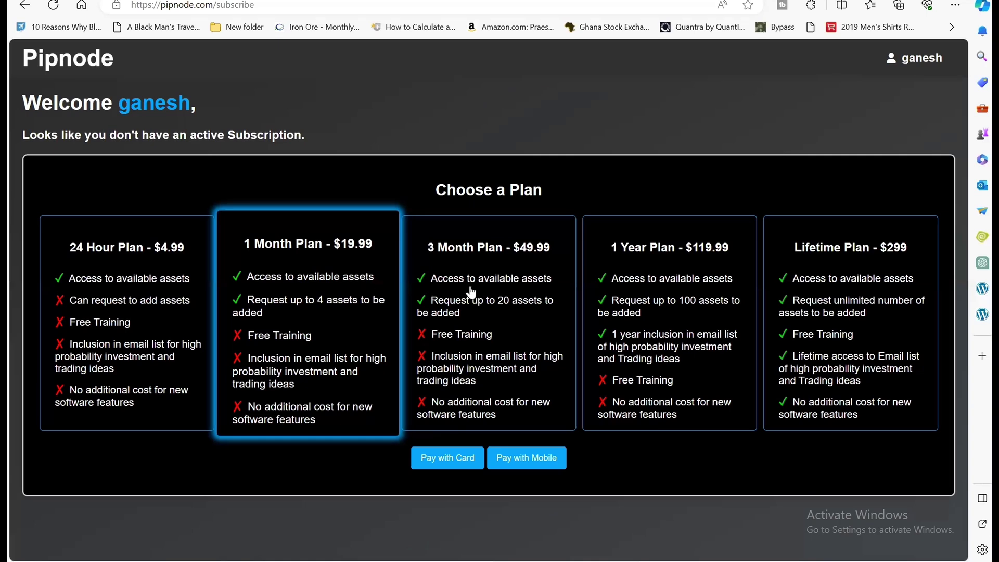
pyautogui.click(560, 290)
pyautogui.click(631, 299)
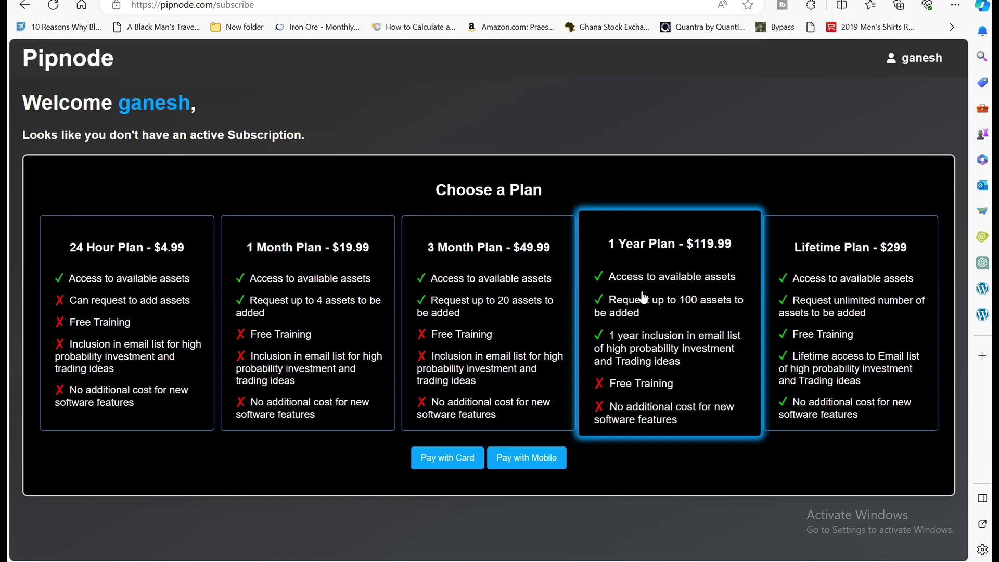
pyautogui.click(794, 289)
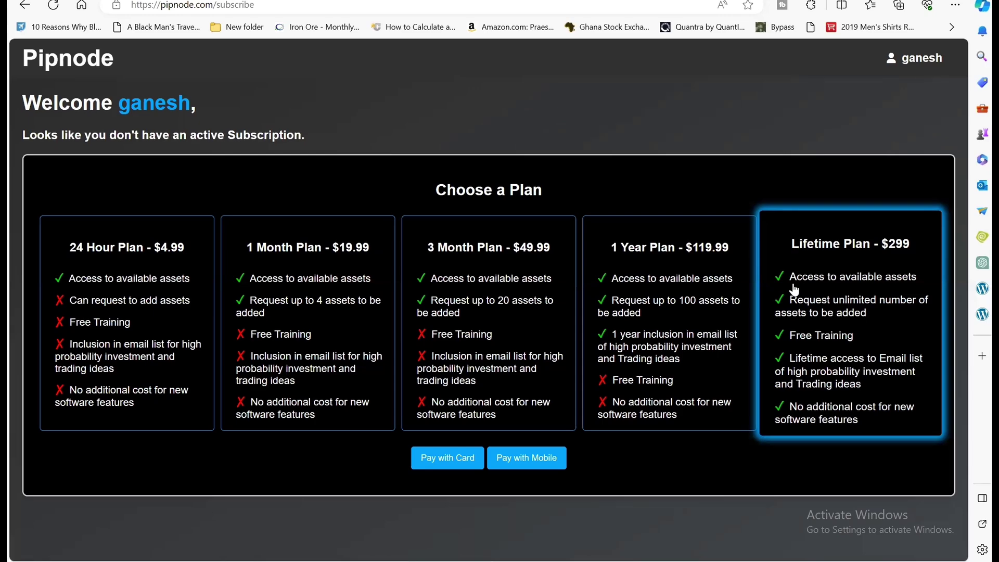
pyautogui.click(367, 281)
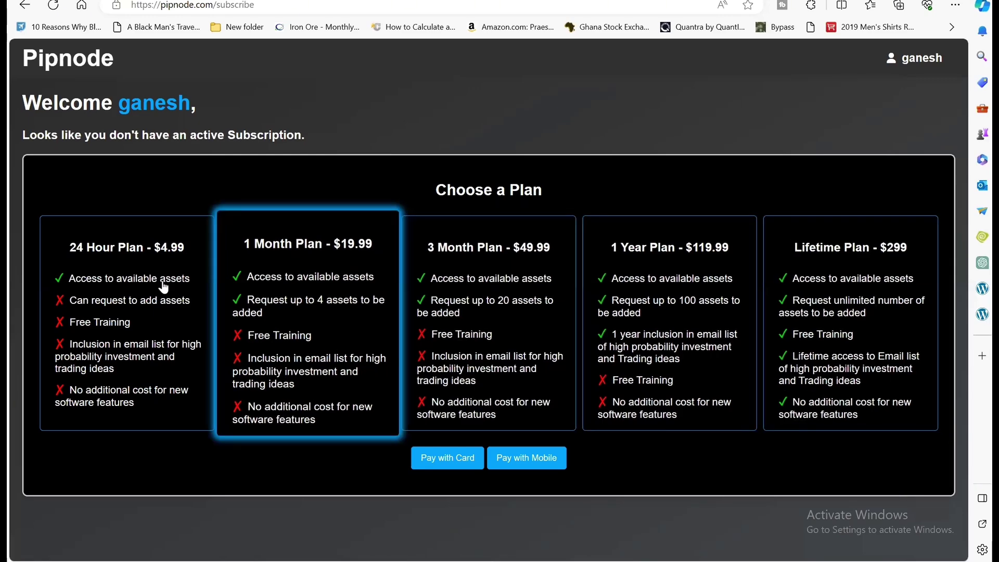
pyautogui.click(164, 281)
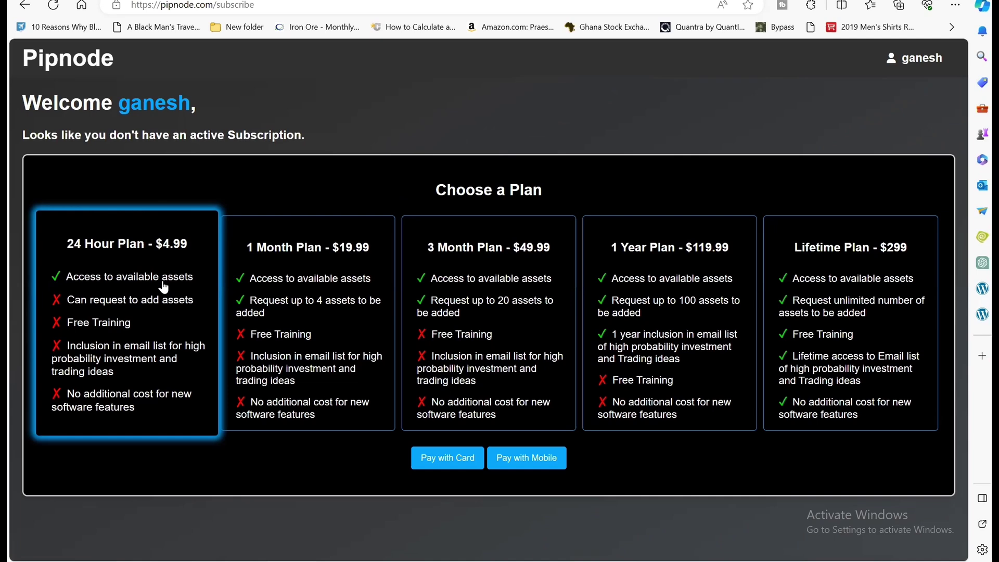